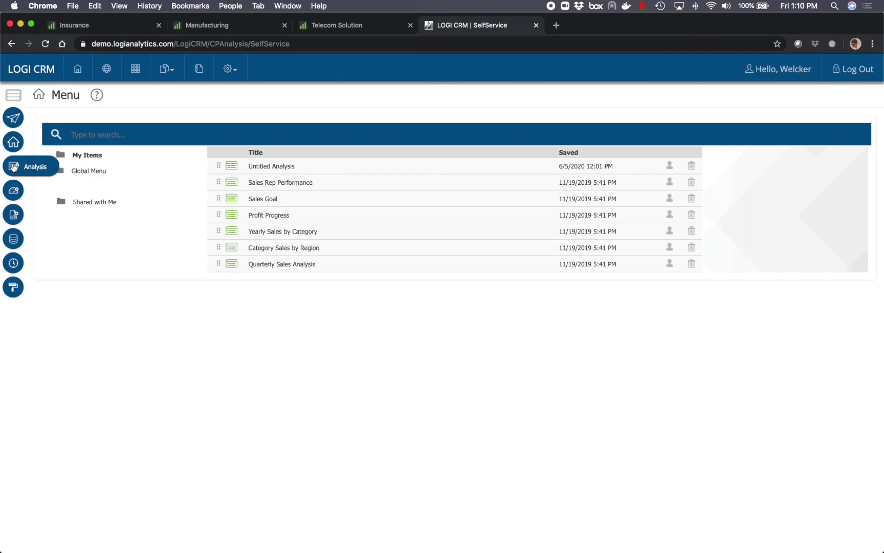
- Create a new analysis from the Sales source using the Sales and Sales - Products data with their default columns
click(13, 167)
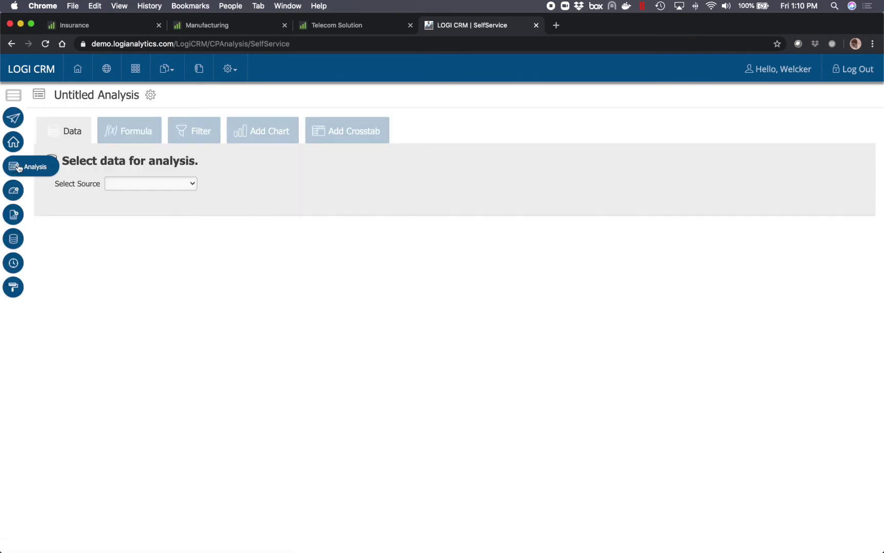
click(127, 183)
click(120, 202)
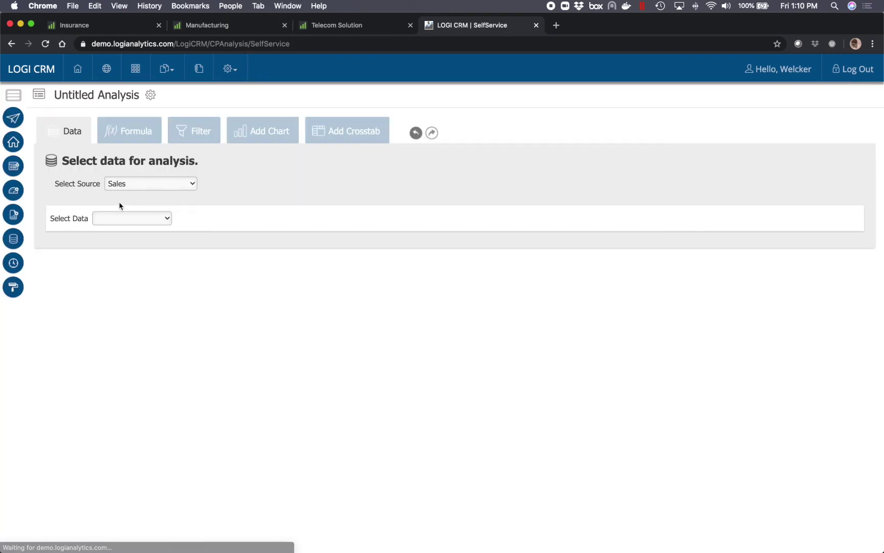
click(118, 219)
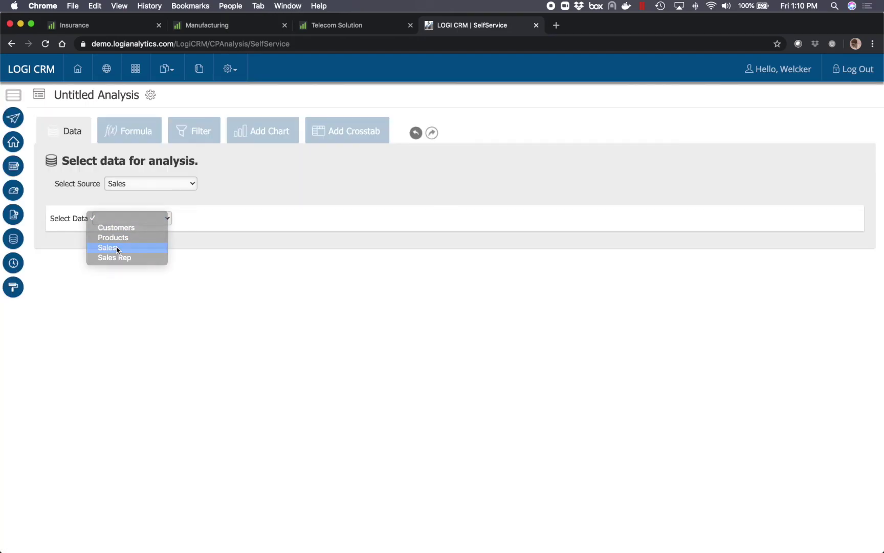
click(117, 248)
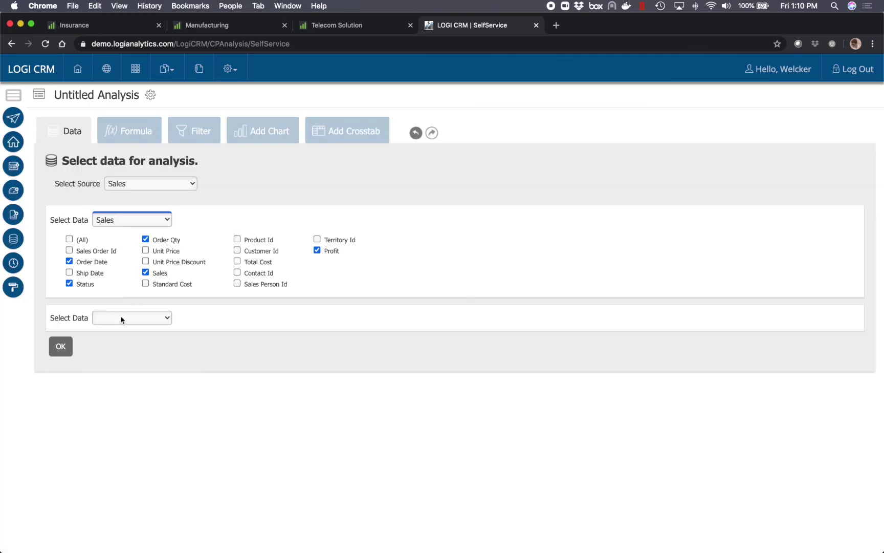
click(122, 320)
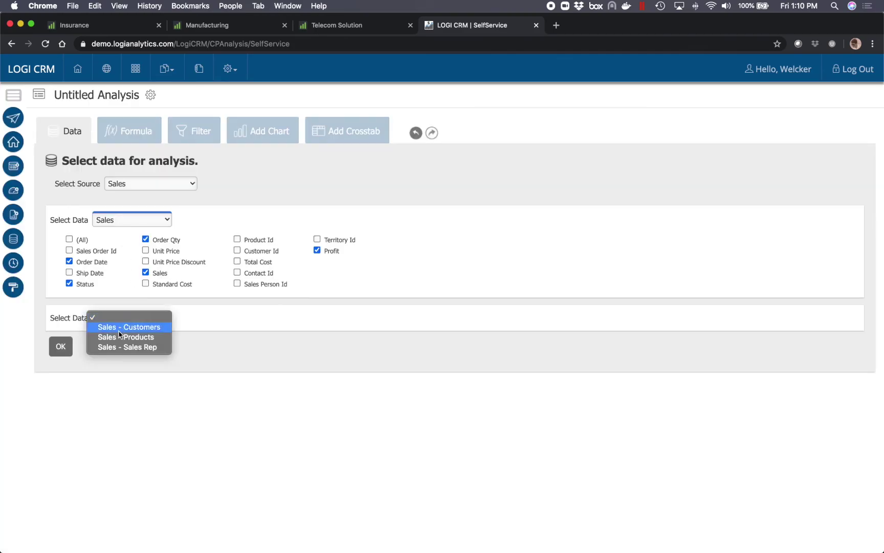
click(109, 337)
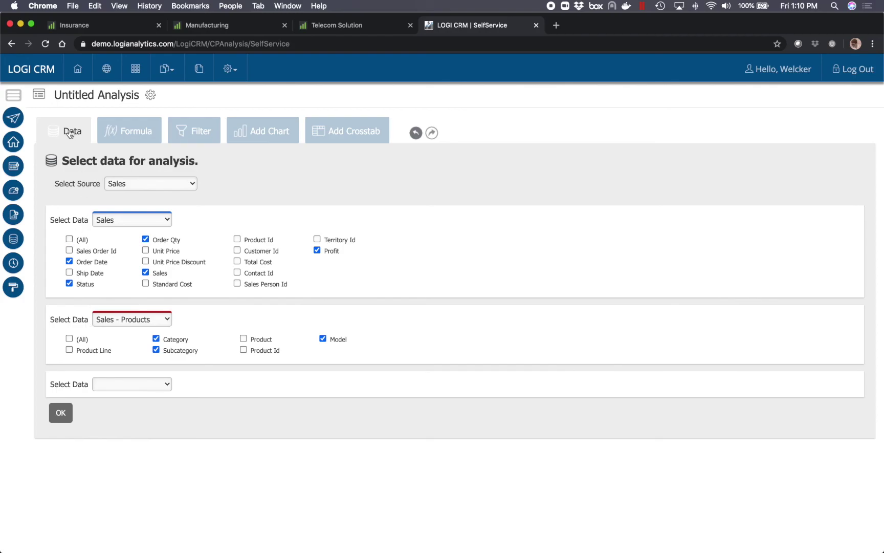
click(61, 412)
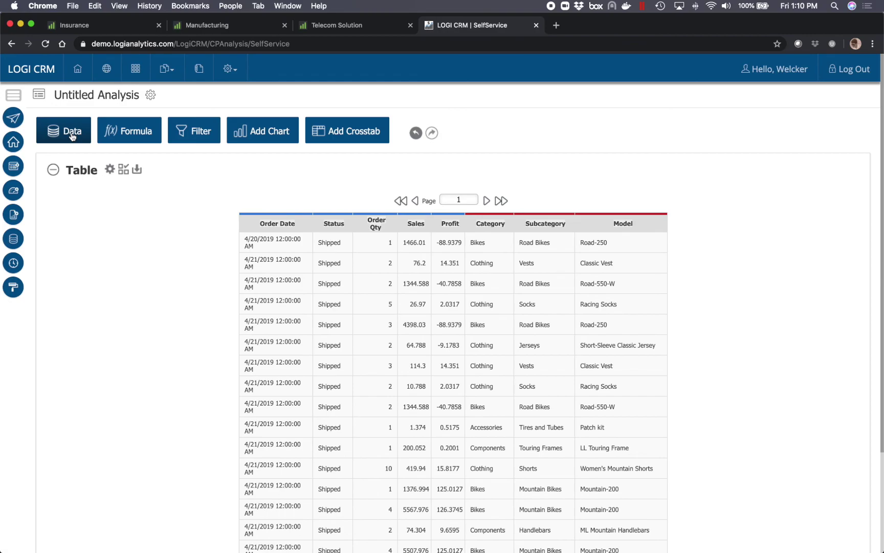
- Group the analysis table's Order Date column by year
click(285, 225)
mouse_move(289, 290)
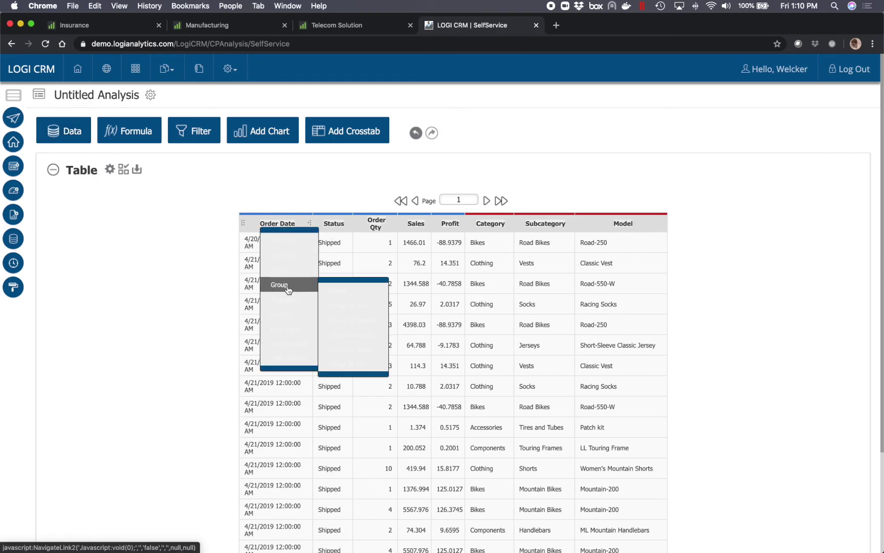
click(377, 307)
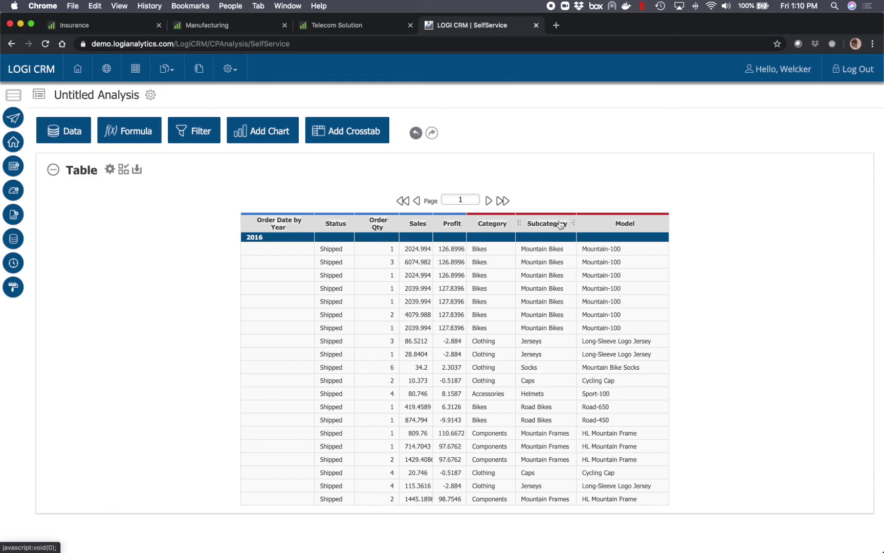
- Chart summed Sales by Order Date year as horizontal bars with Category as the additional column, and add the chart to the Visual Gallery
click(277, 224)
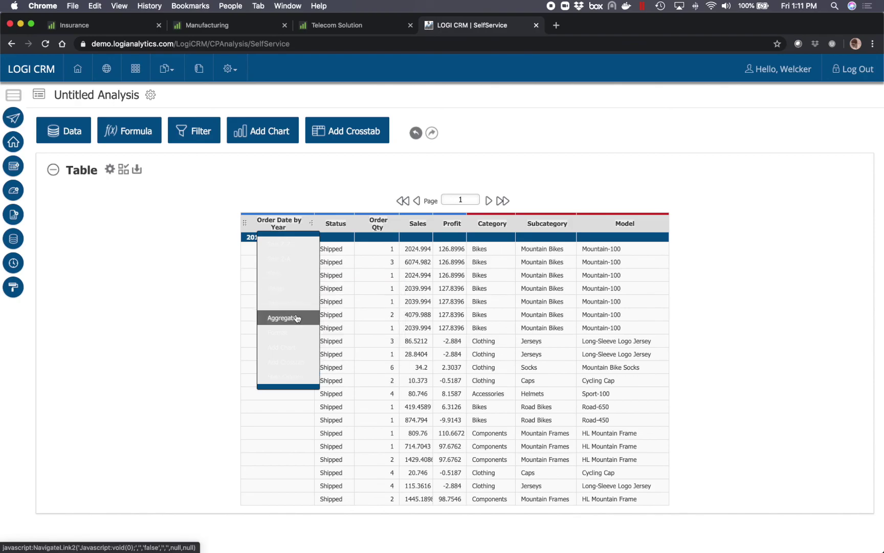
mouse_move(299, 320)
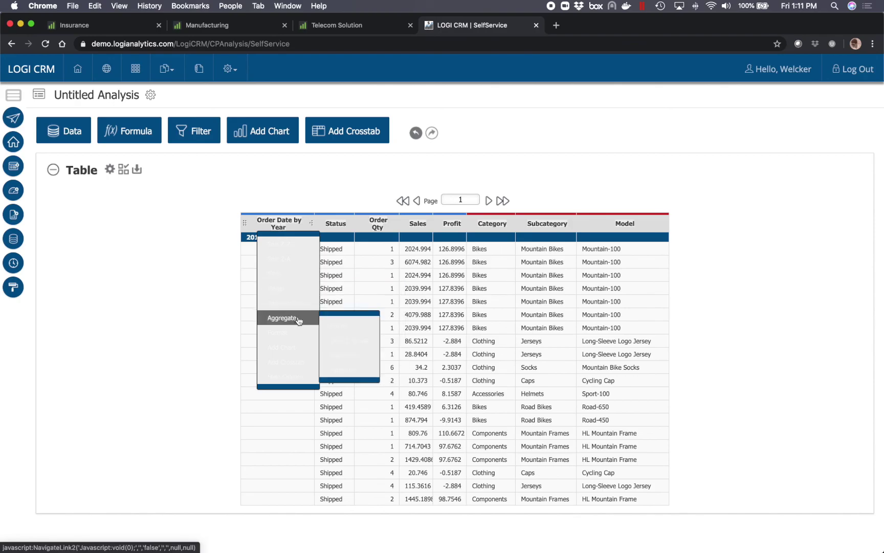
click(301, 349)
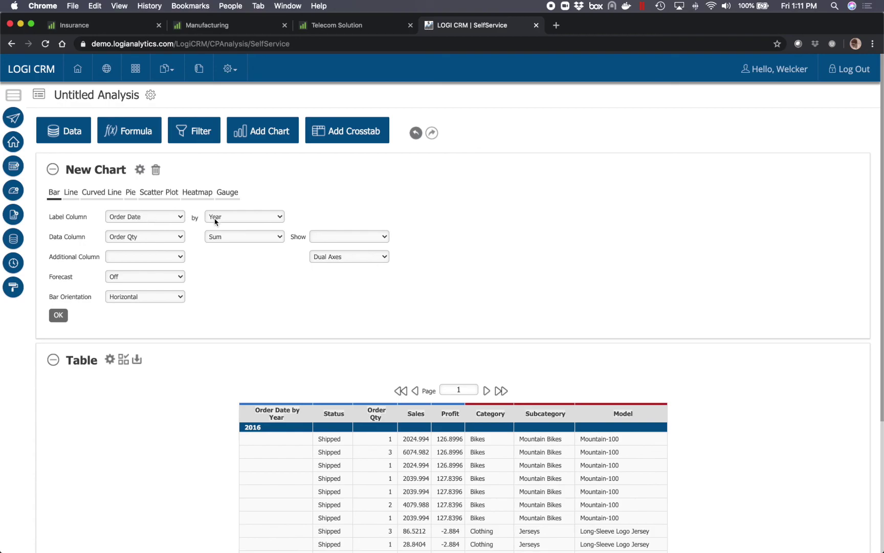
click(146, 241)
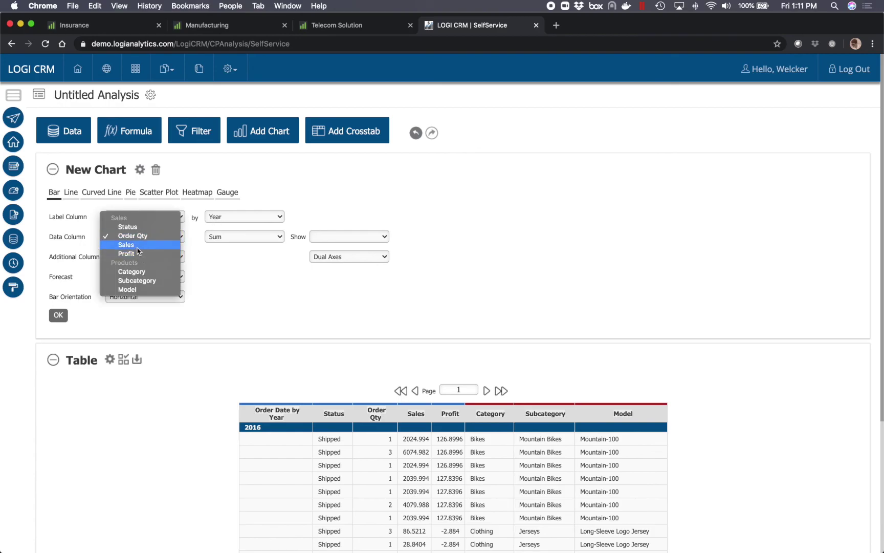
click(137, 246)
click(129, 257)
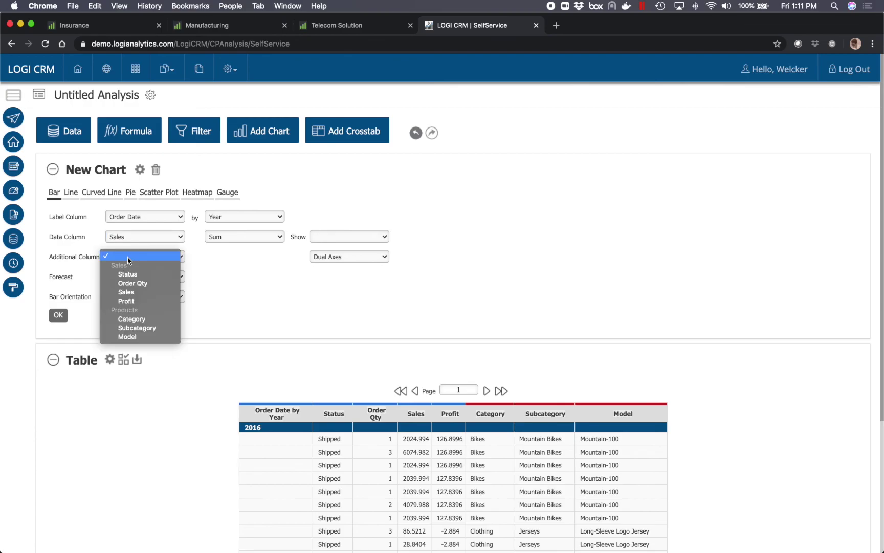
click(137, 318)
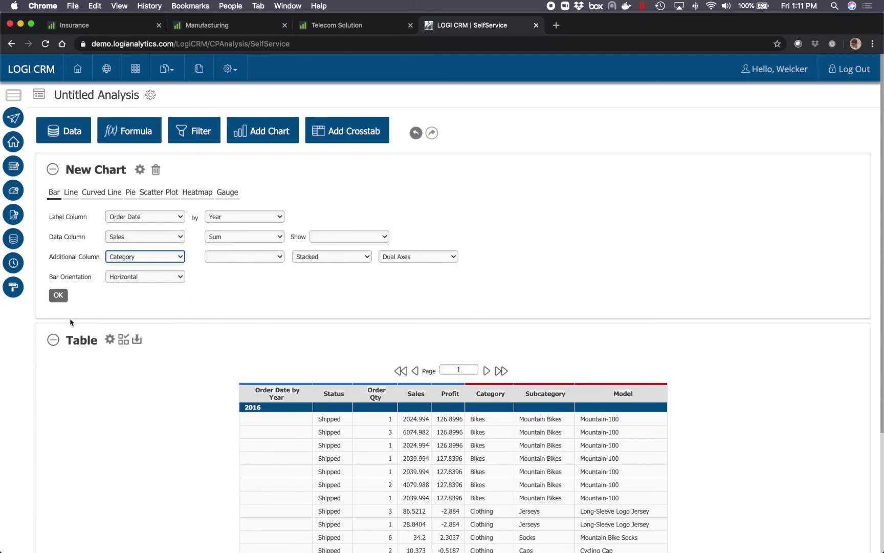
click(59, 296)
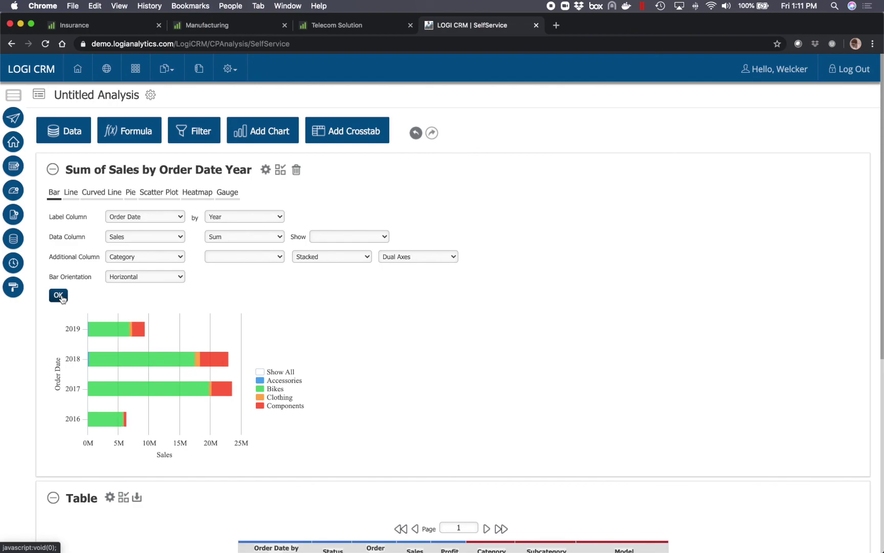
click(280, 170)
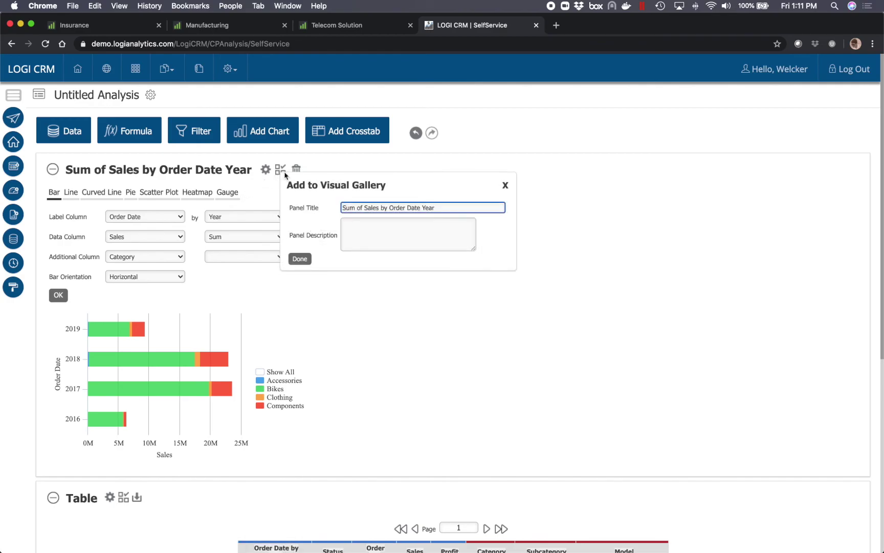
click(297, 261)
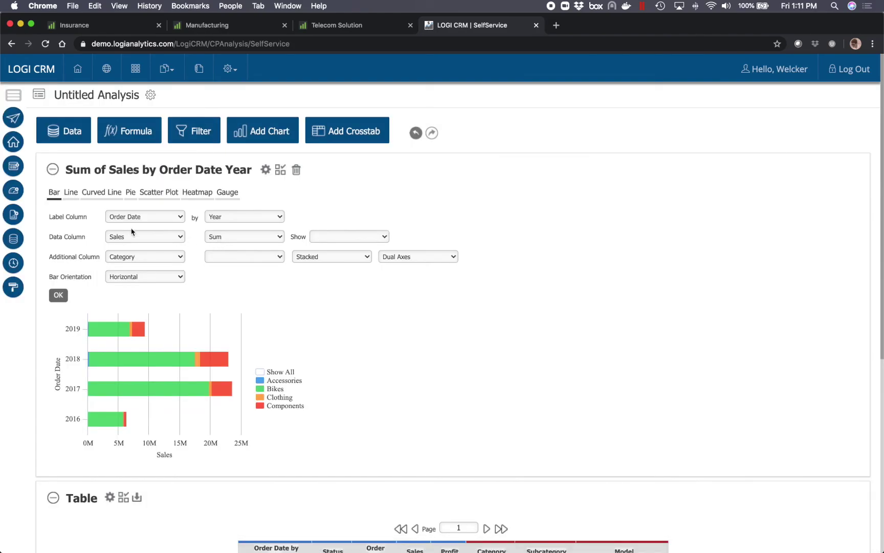
- Author a new dashboard with the Sum of Sales by Order Date Year and Regional Trends visuals, placing the two panels side by side
click(15, 193)
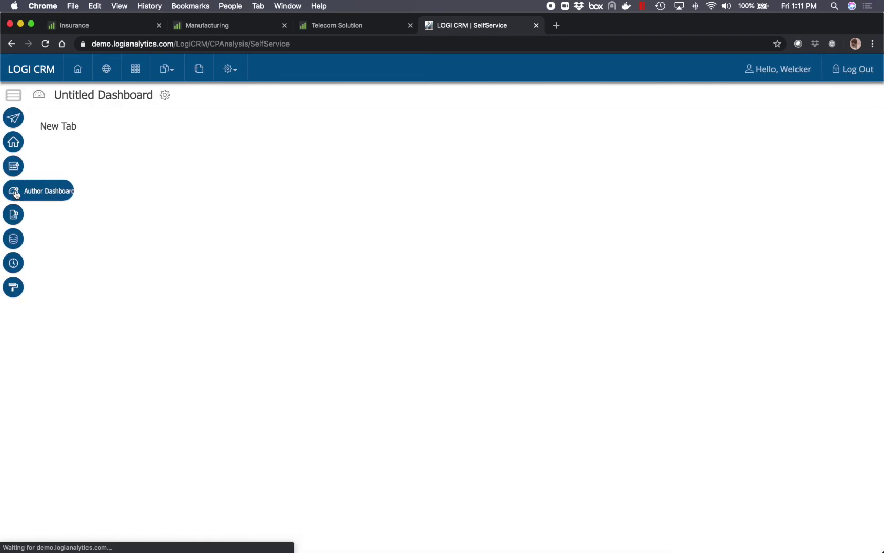
click(260, 233)
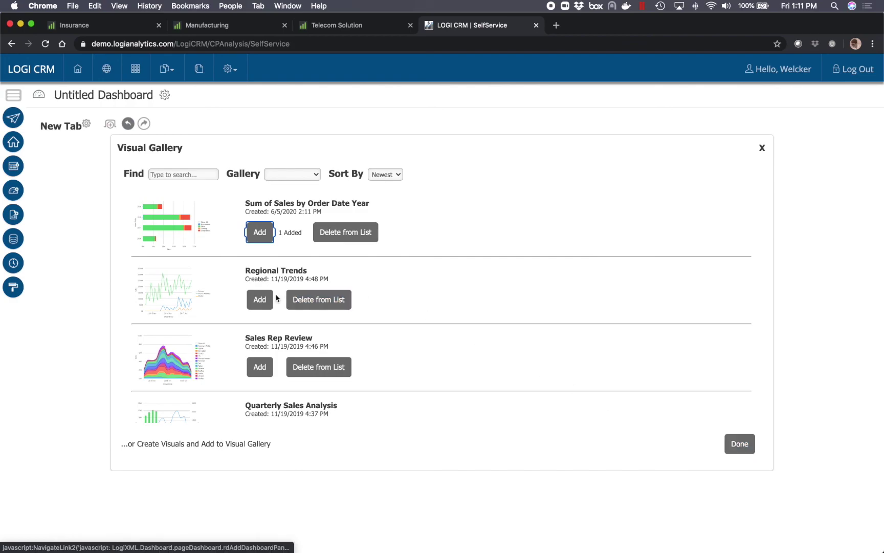
click(260, 300)
click(740, 444)
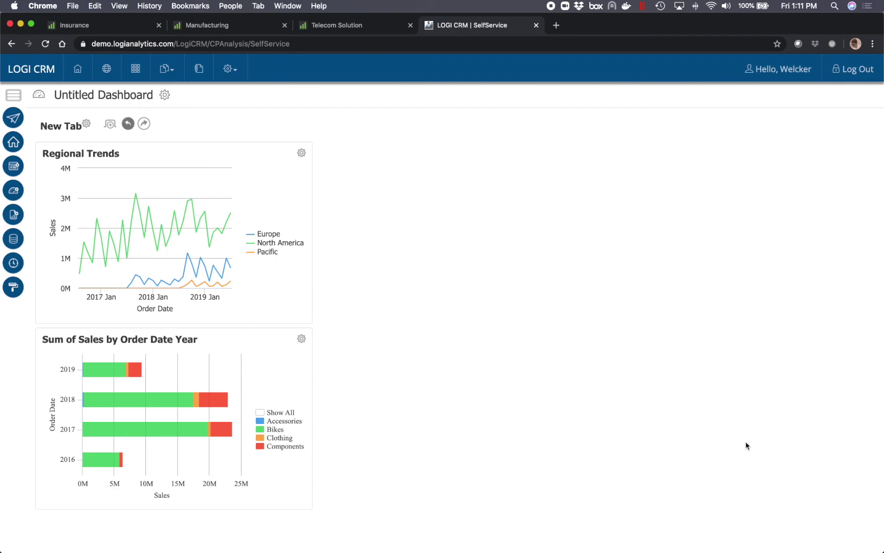
drag(221, 341, 557, 185)
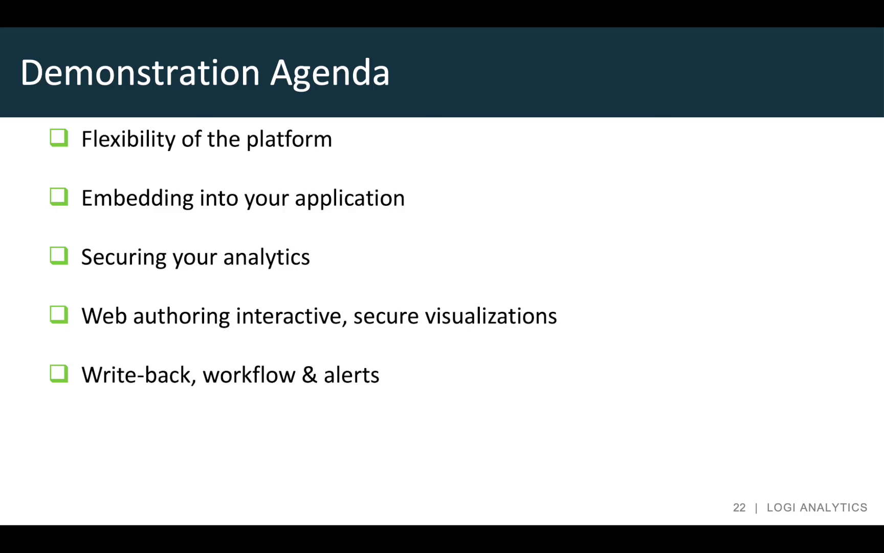
- Switch from the slides back to Chrome, open the Territory Planning page and review the Sum of Differential by Territory chart
key(ctrl+Right)
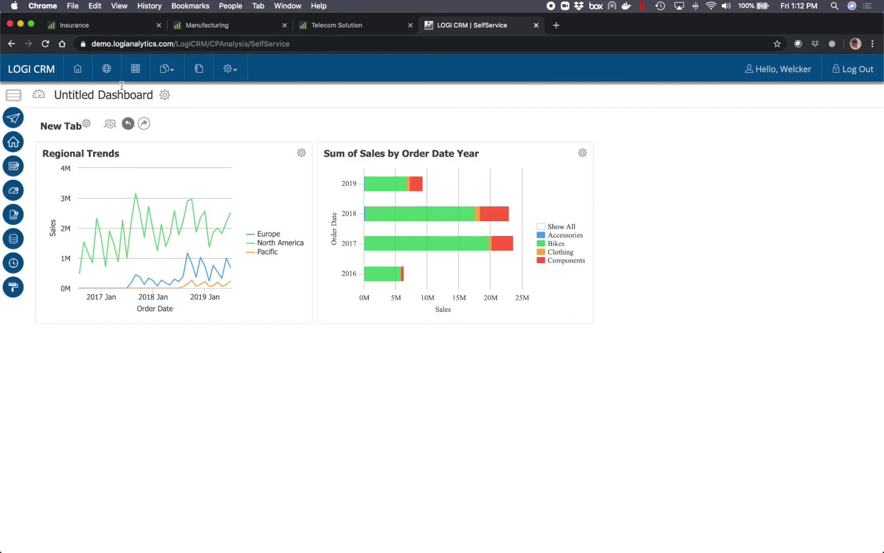
click(108, 75)
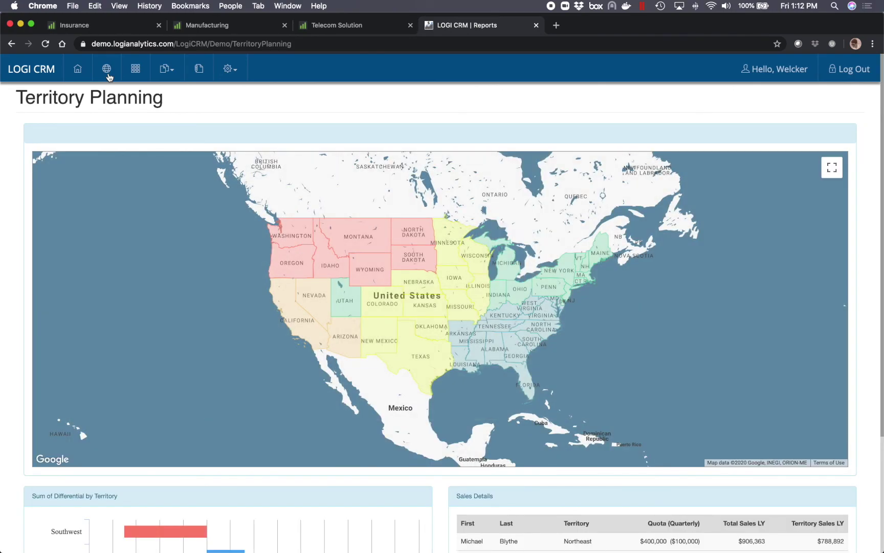
scroll(445, 123, down, 5)
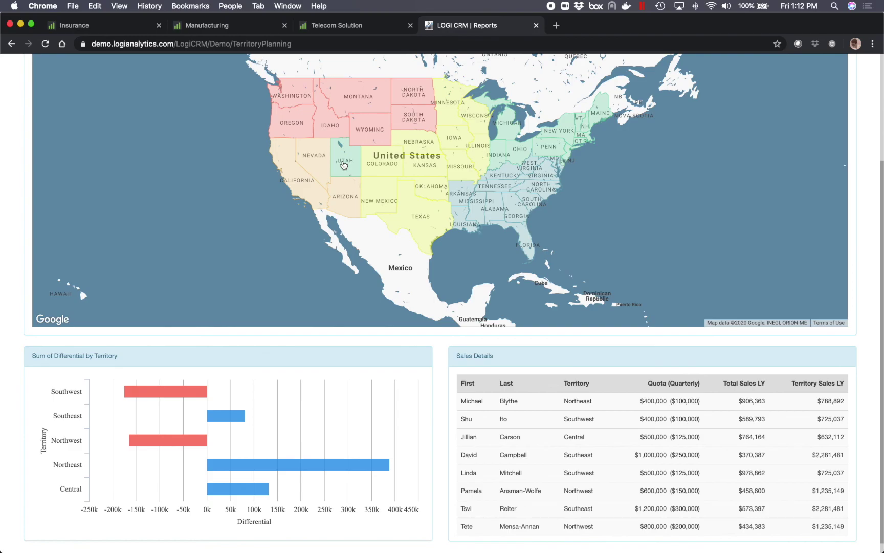
mouse_move(177, 404)
- Reassign Utah to the Southwest territory on the map and check the Sum of Differential by Territory chart
click(351, 166)
click(505, 276)
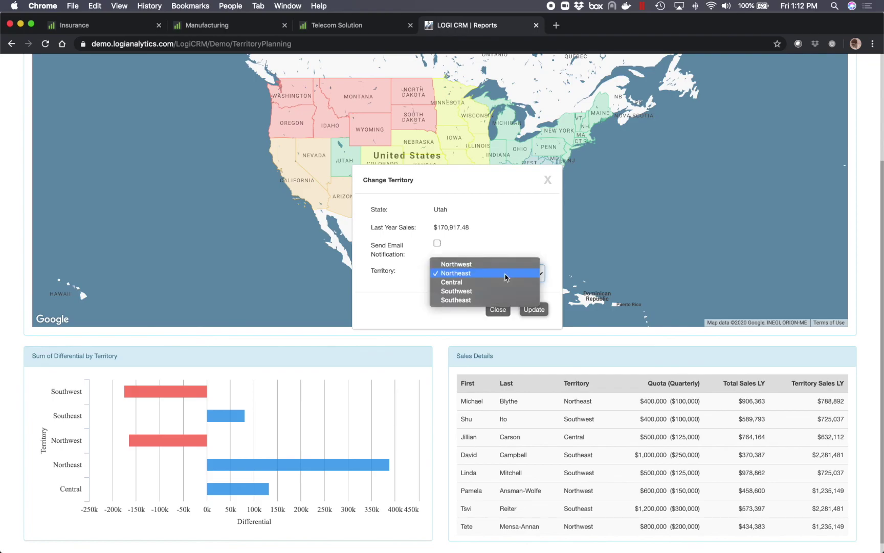
click(500, 290)
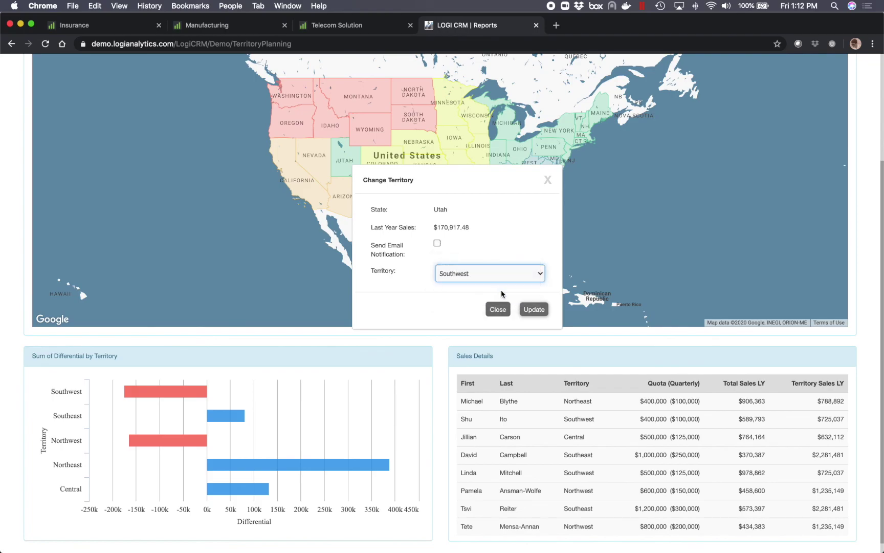
click(533, 311)
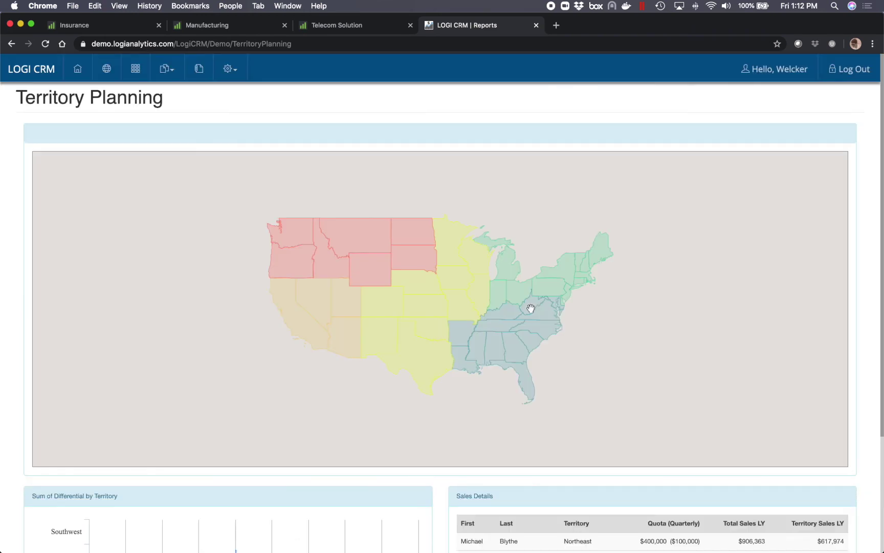
scroll(530, 308, down, 3)
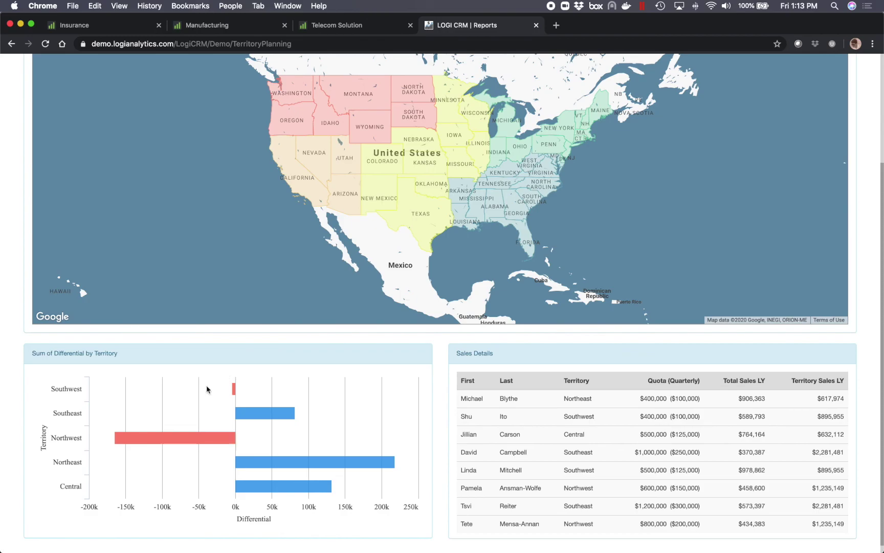
mouse_move(266, 409)
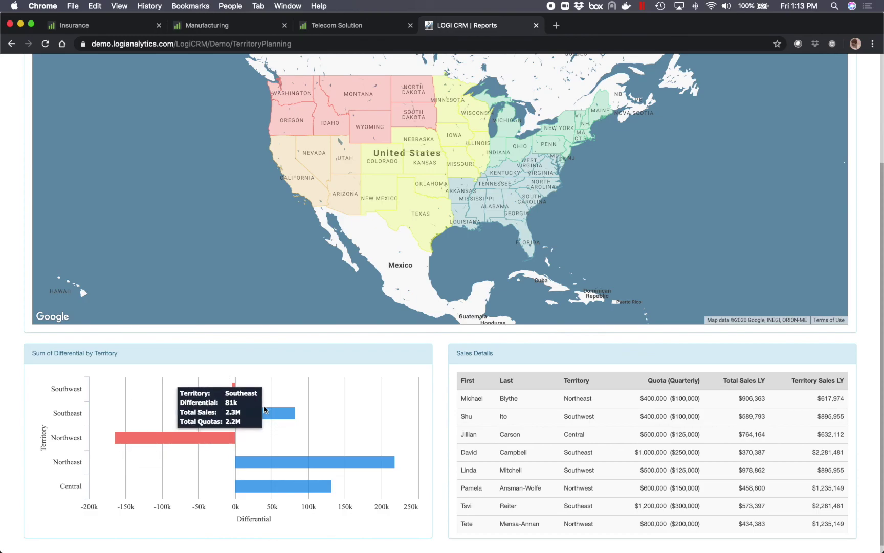